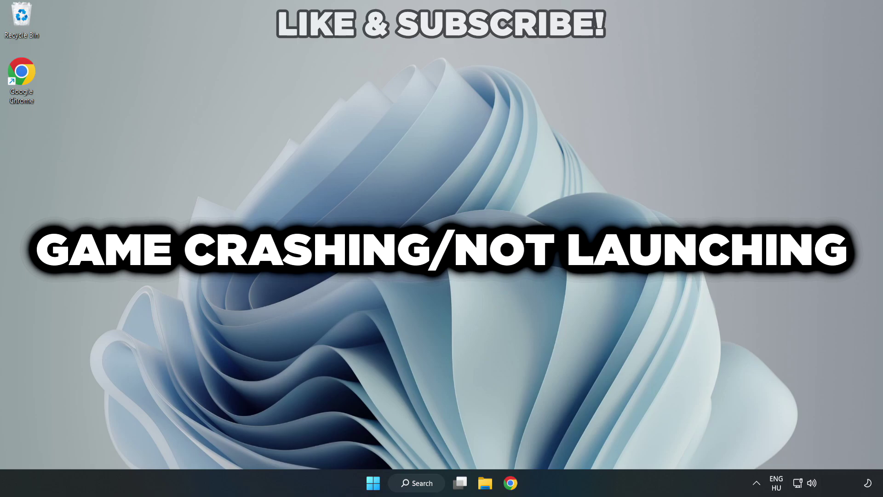
Launch Device Manager from a Windows Search for 'device manager'
click(421, 478)
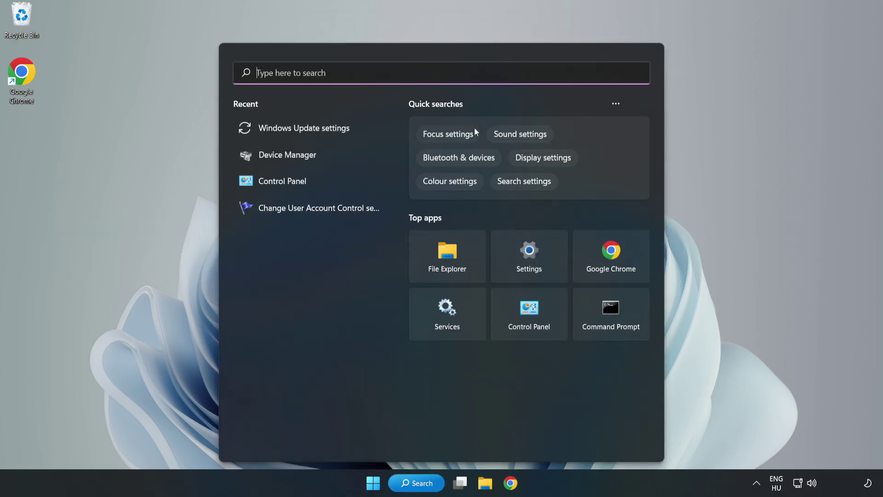
text(device manager)
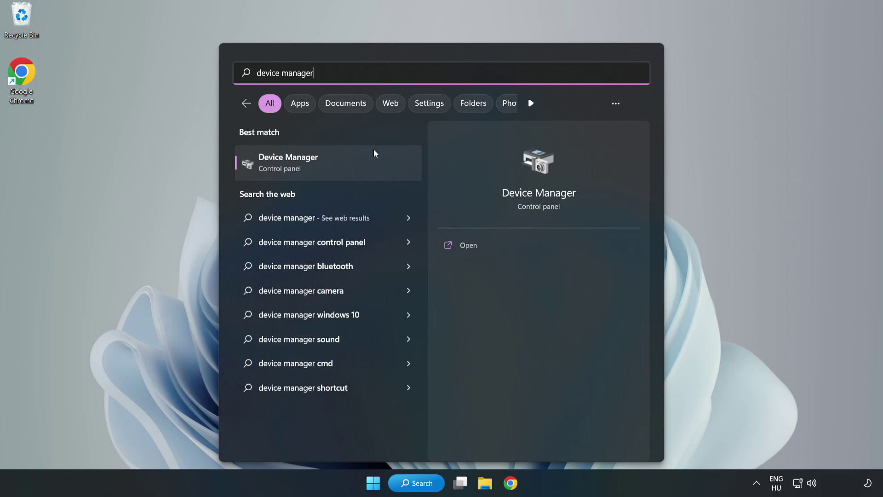
click(328, 169)
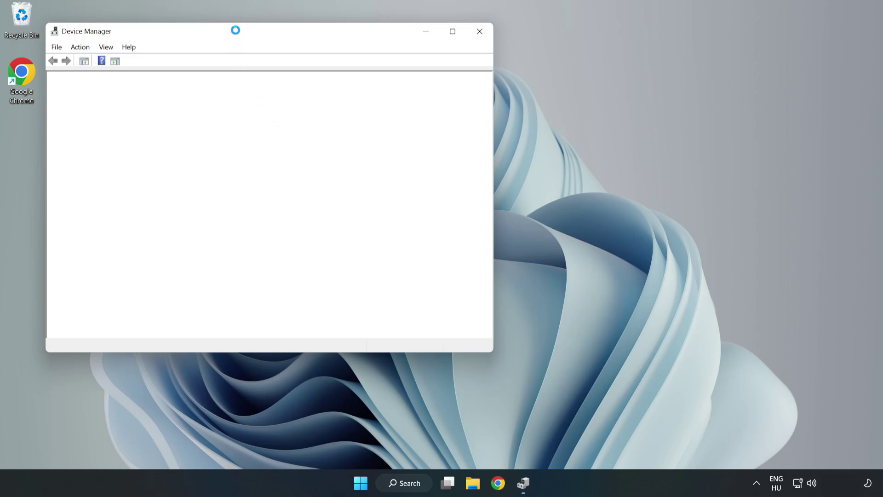
Start a driver update for the VMware SVGA 3D adapter under Display adapters
drag(235, 34, 392, 79)
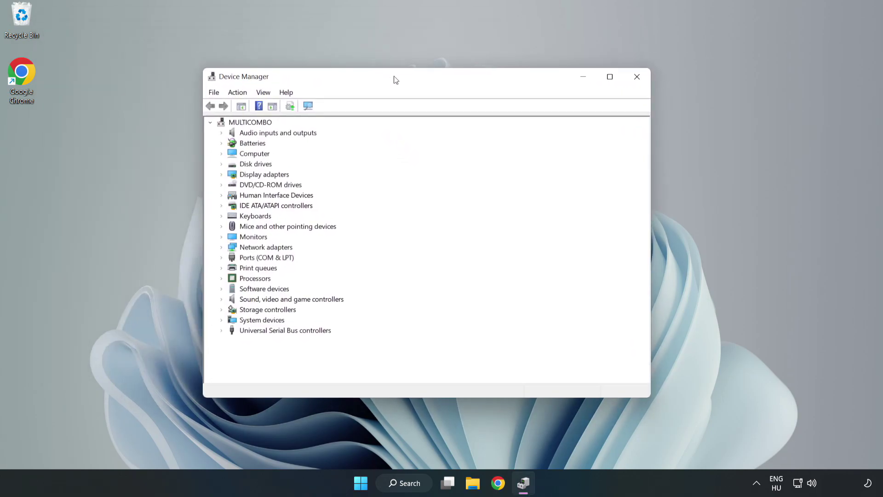
click(236, 174)
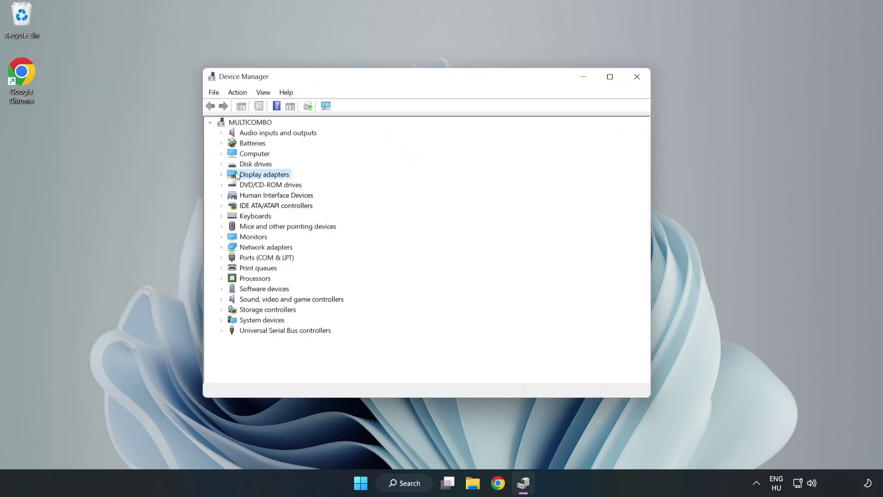
click(222, 176)
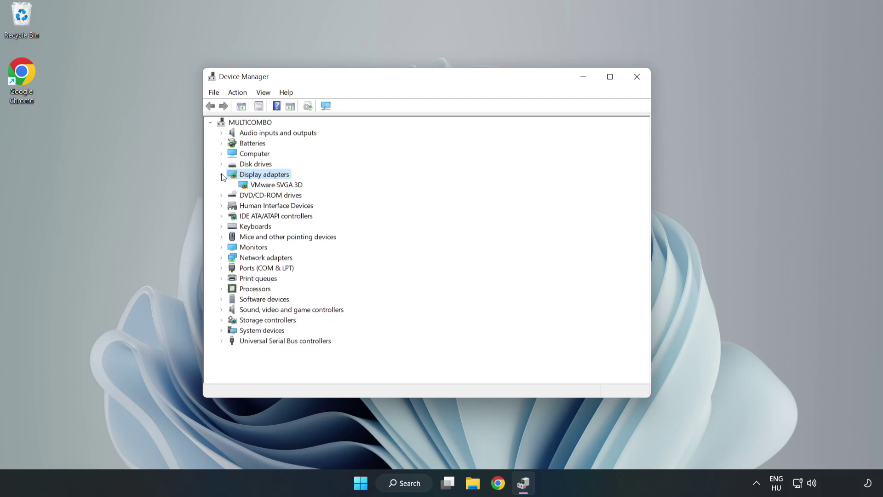
click(247, 188)
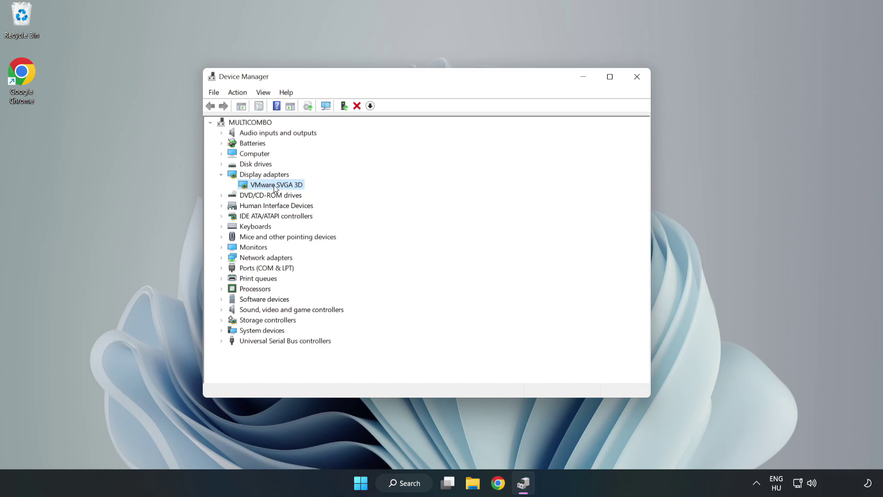
right_click(275, 188)
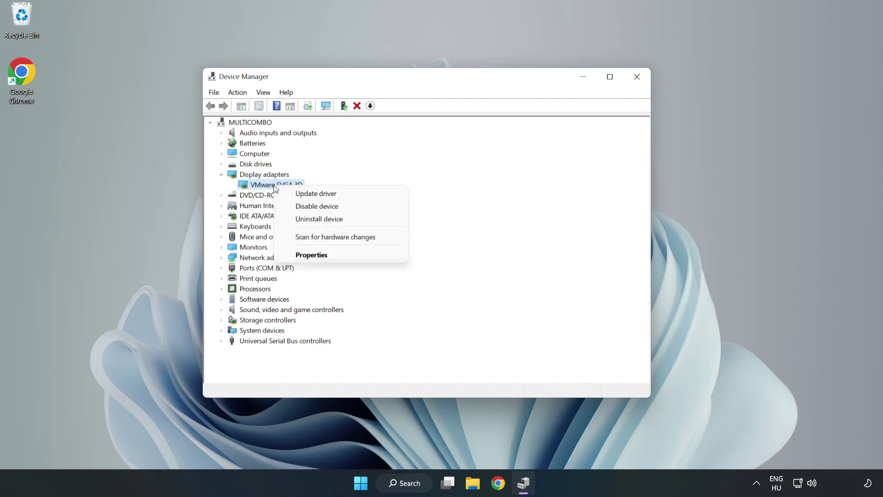
click(342, 196)
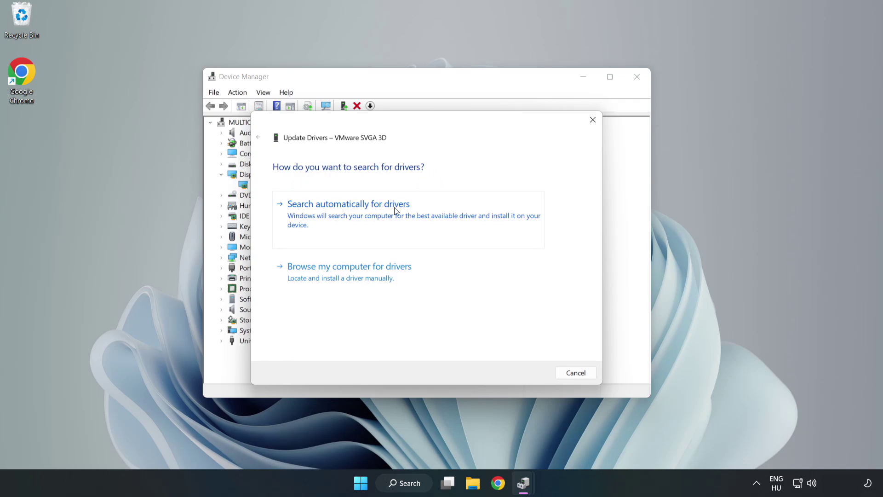
Search automatically for a VMware SVGA 3D driver, then close the wizard and Device Manager
click(352, 215)
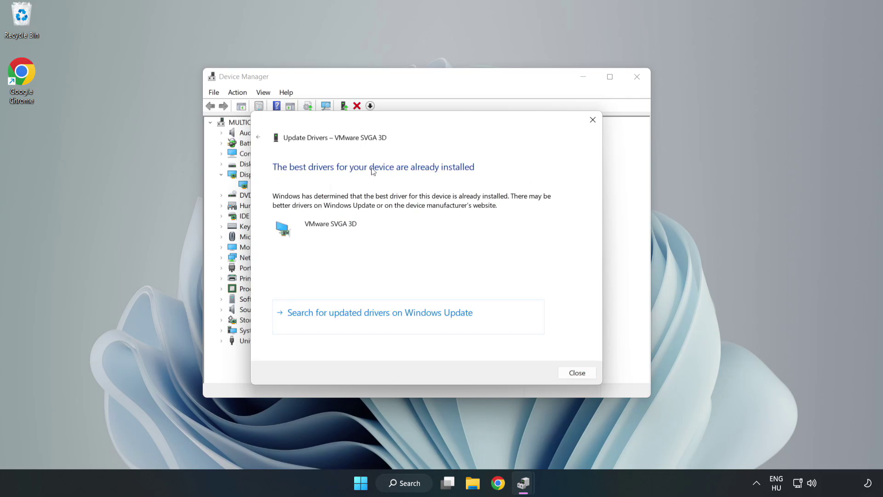
click(576, 374)
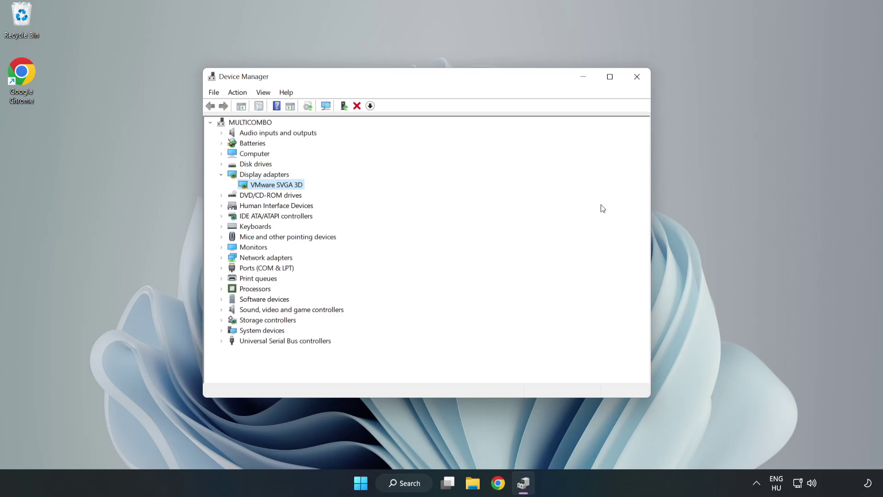
click(639, 81)
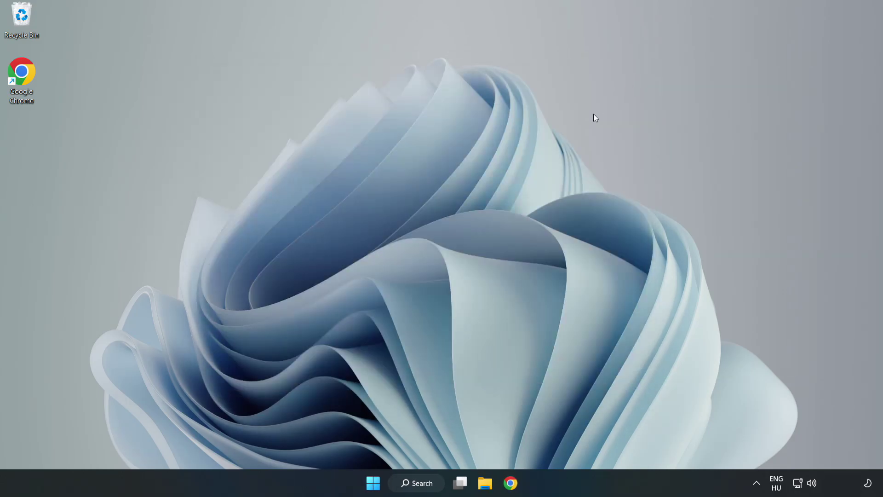
Search Windows for 'updates' to bring up Windows Update settings
click(421, 486)
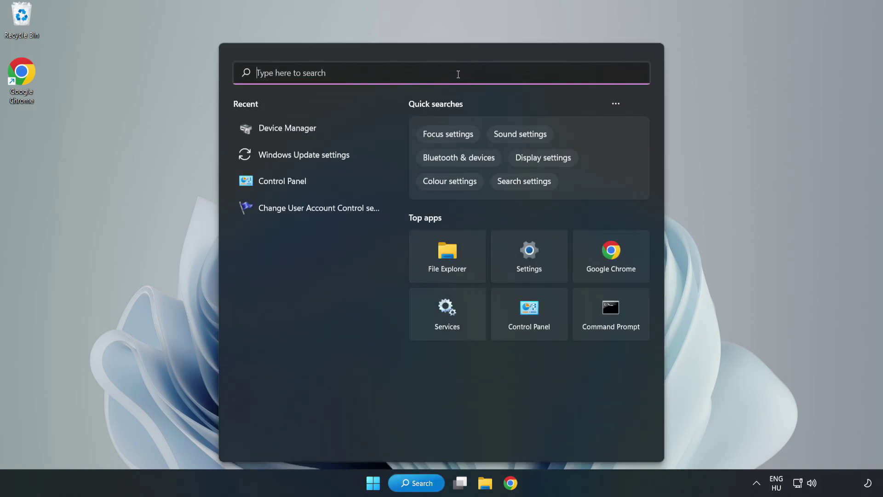
text(upda)
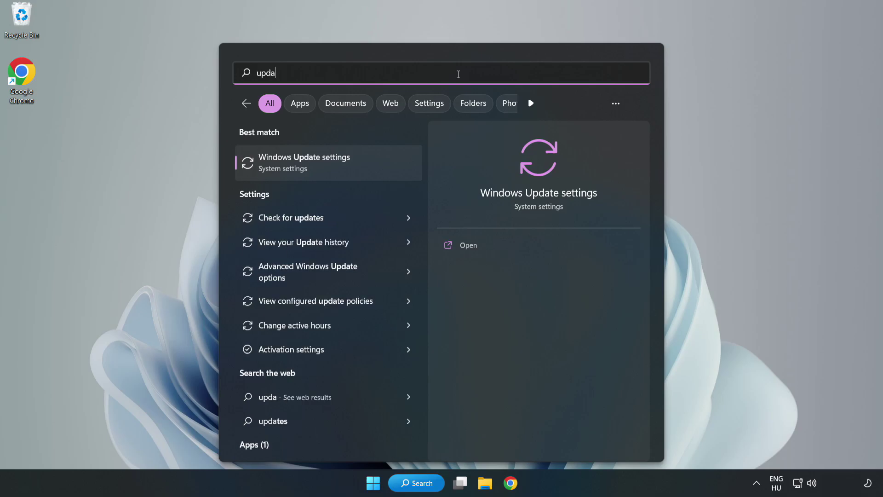
text(tes)
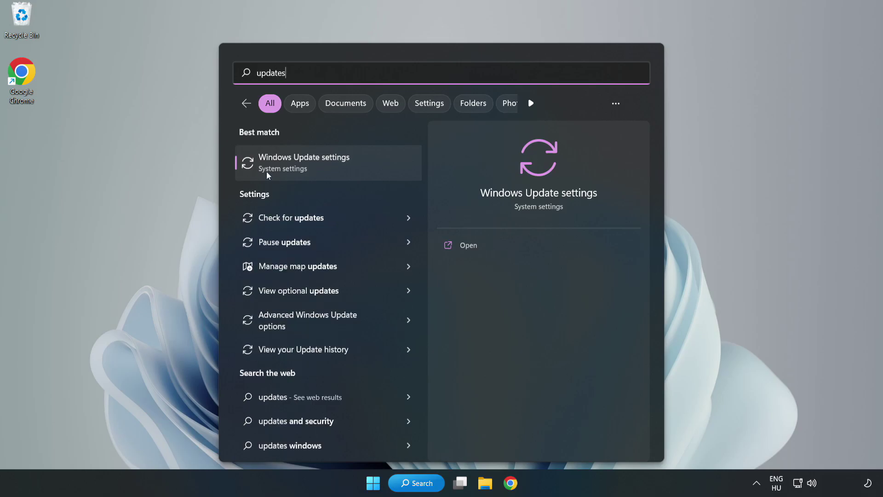
Open Windows Update maximized, check for updates until up to date, and close Settings
click(313, 165)
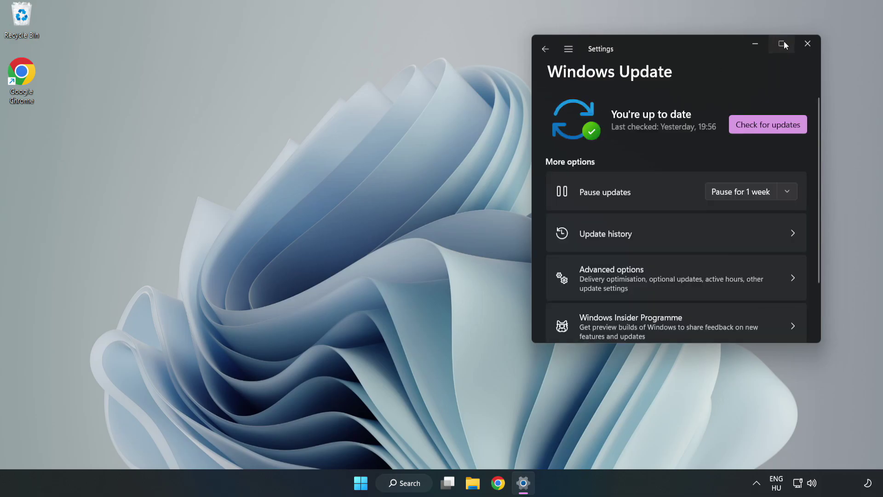
click(783, 42)
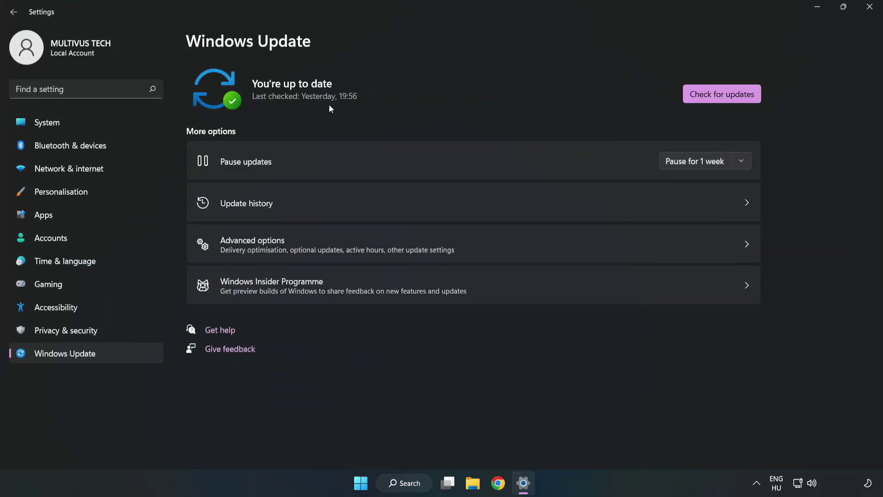
click(725, 96)
click(870, 8)
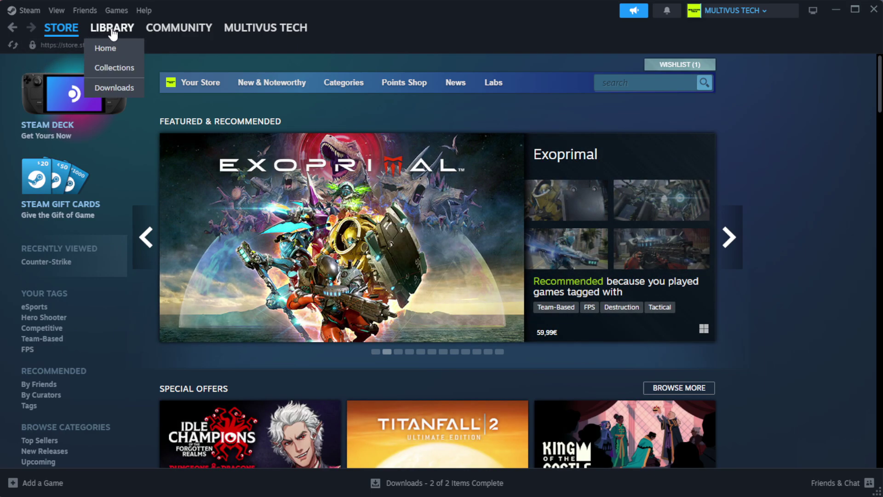
Open Properties for YOUR NOT WORKING GAME from the Steam Library
click(128, 48)
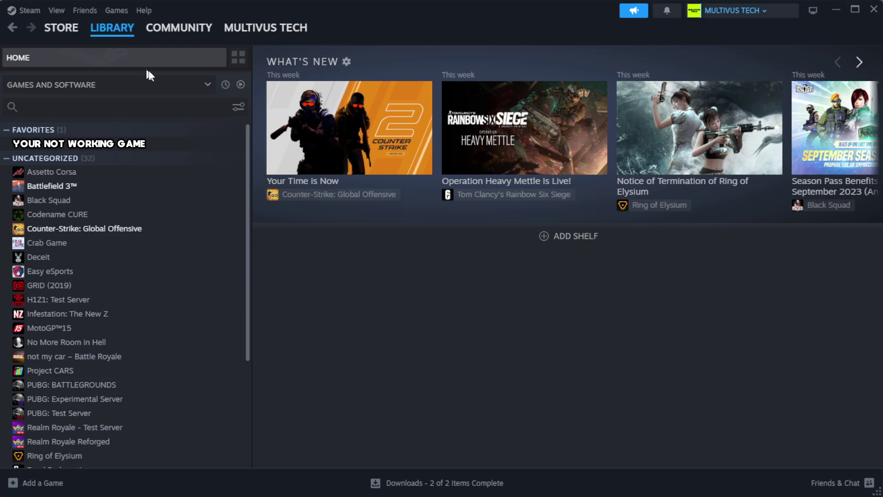
right_click(217, 149)
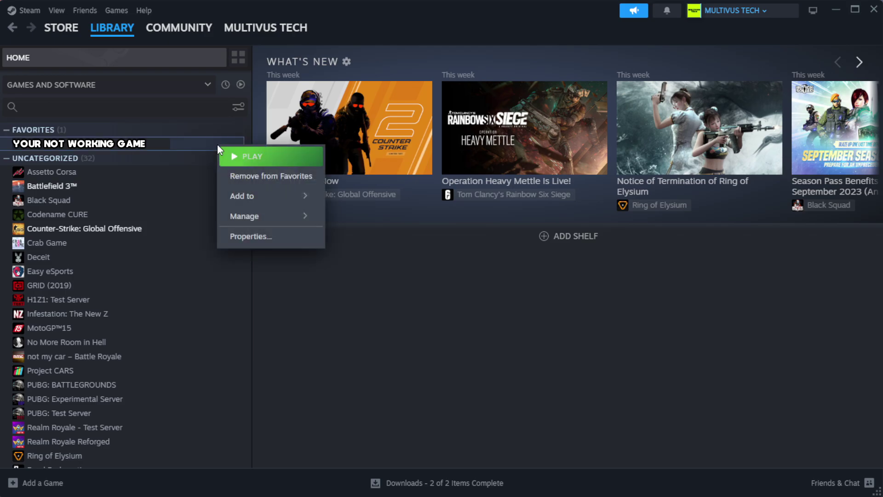
click(276, 239)
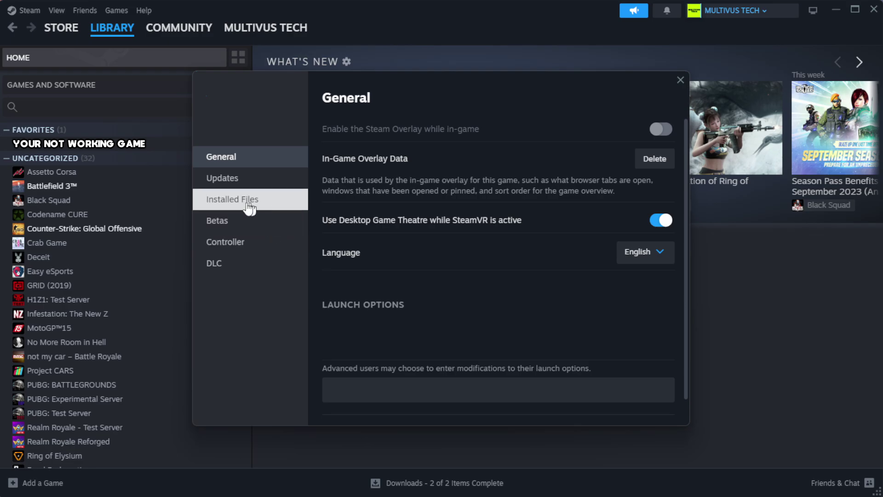
Verify the integrity of the game's installed files, validating all 1039 files
click(290, 209)
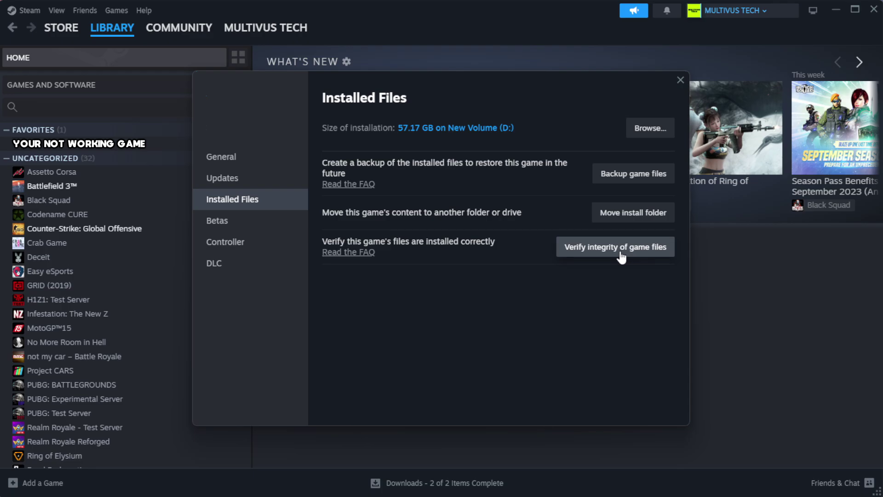
click(619, 250)
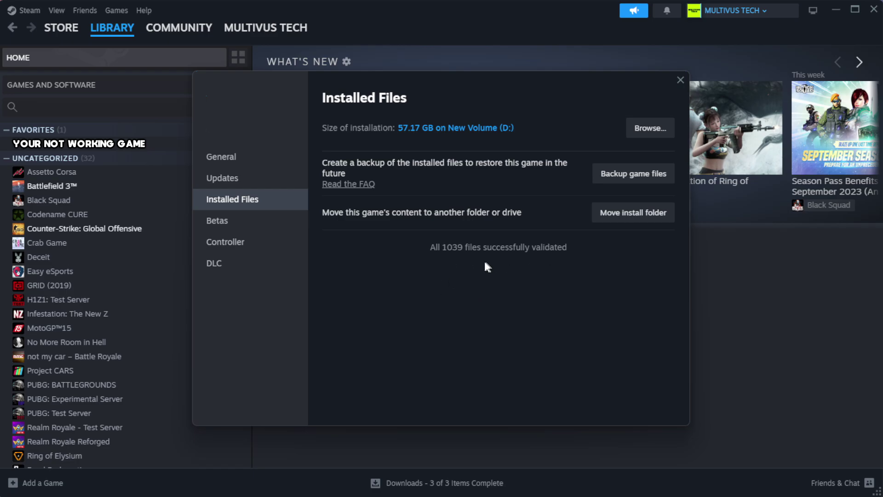
Browse to the game's steamapps\common folder and right-click the YOUR NOT WORKING GAME shortcut
click(649, 131)
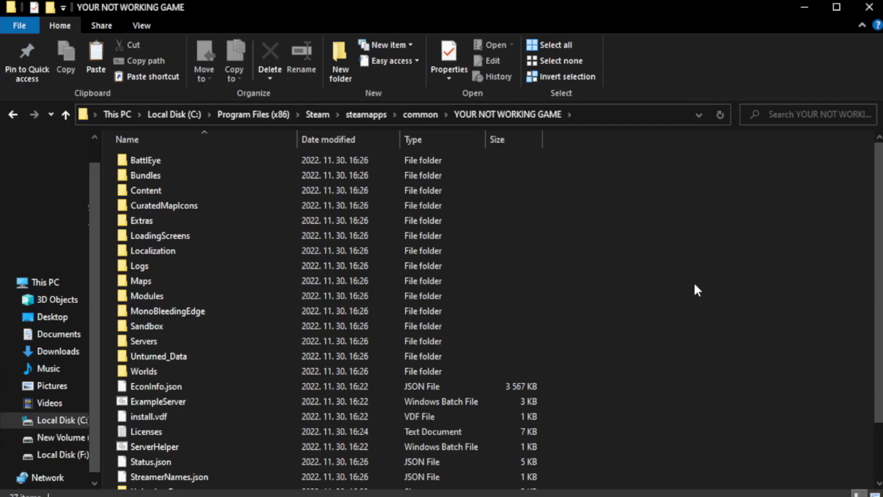
drag(879, 274, 881, 329)
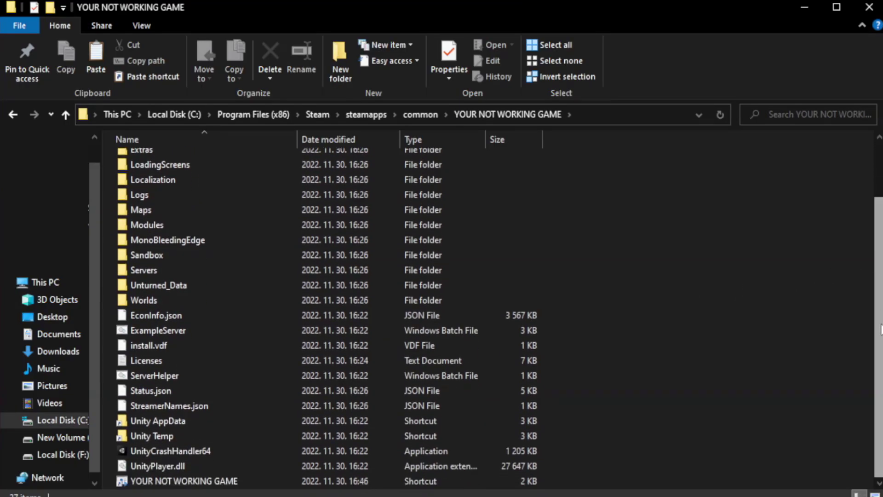
click(302, 483)
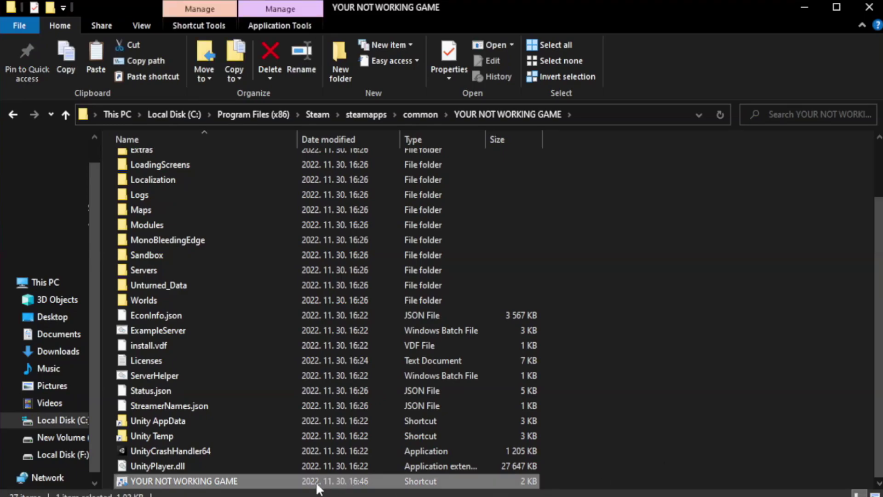
right_click(294, 478)
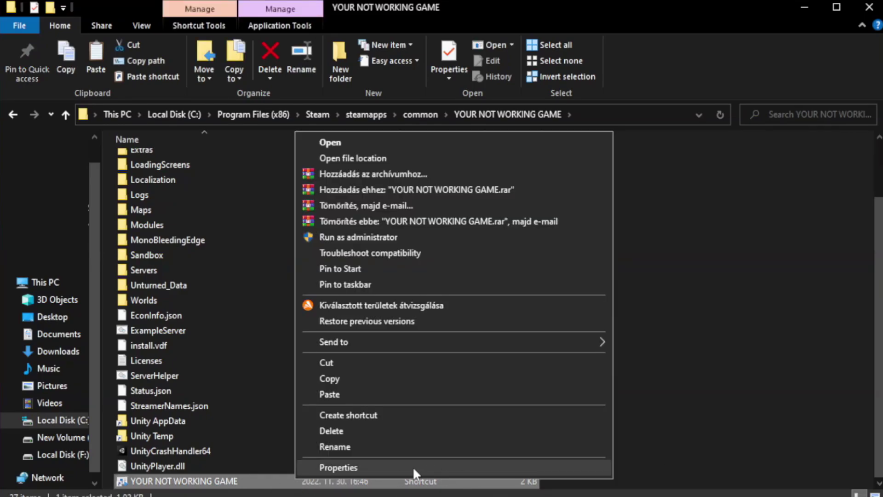
Open the shortcut's Properties, move the dialog higher, and show its Compatibility page
click(450, 472)
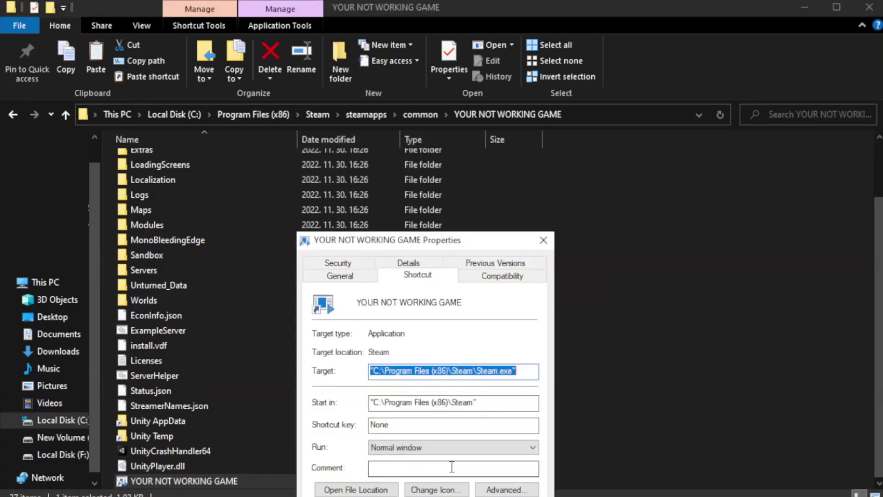
drag(444, 244, 444, 90)
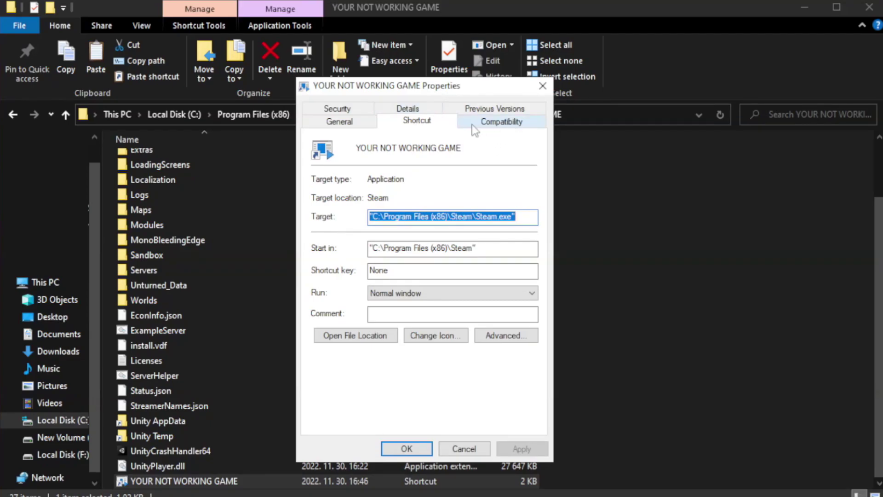
click(497, 129)
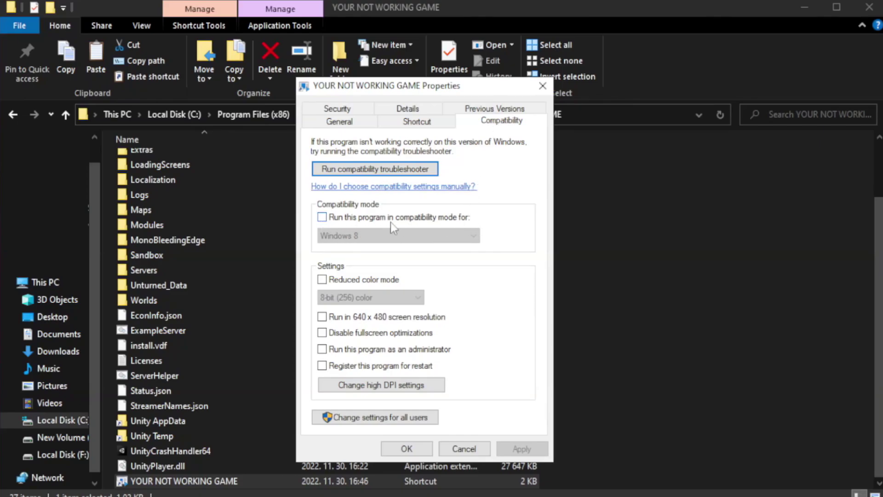
Set Windows 8 compatibility mode, no fullscreen optimizations and run as administrator, then save
click(351, 221)
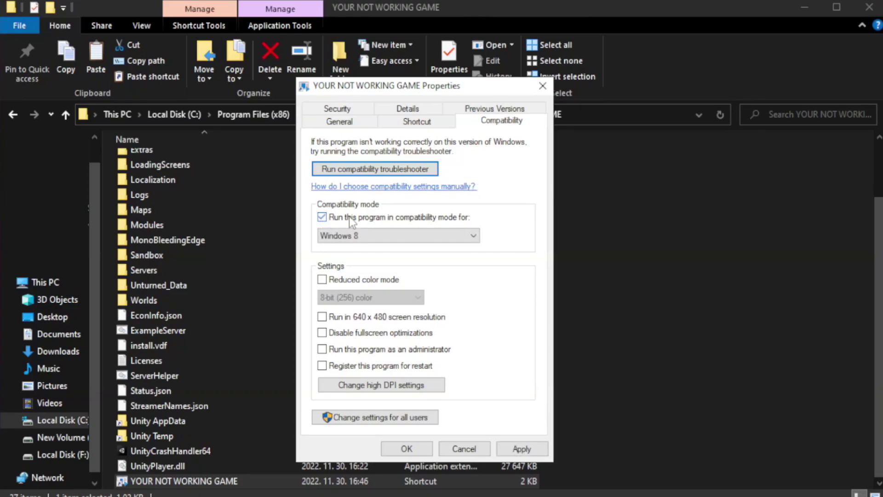
click(377, 235)
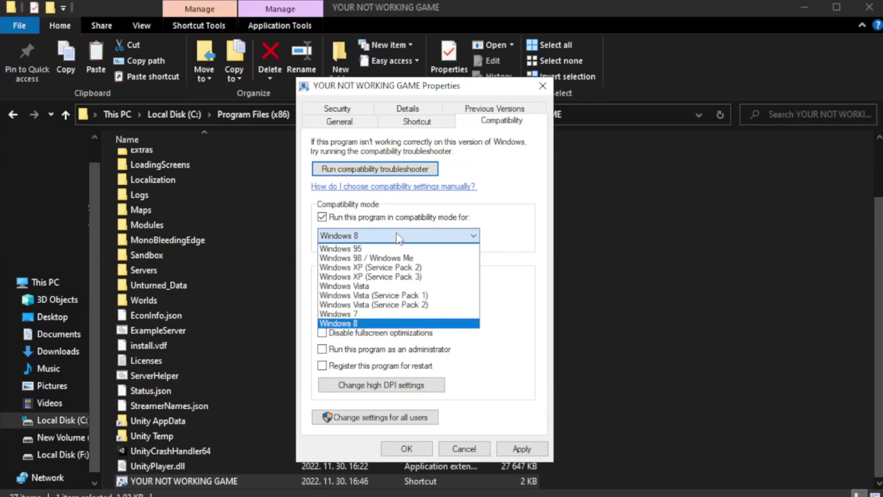
click(373, 323)
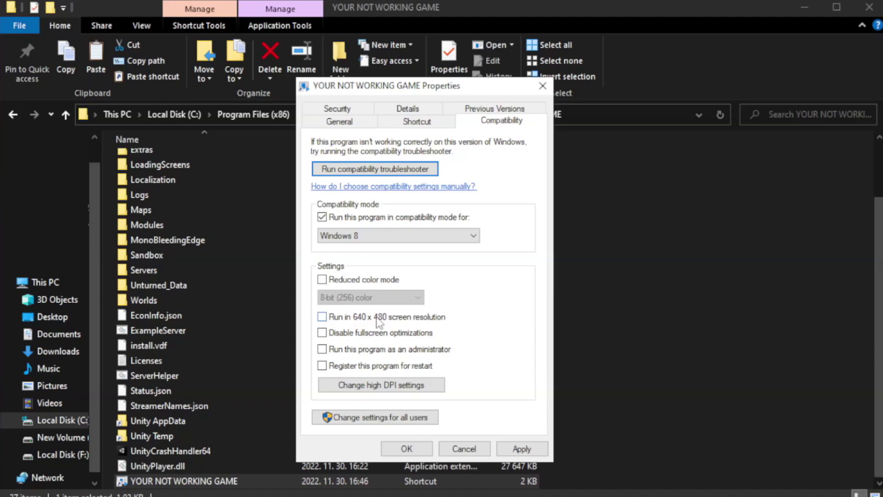
click(346, 335)
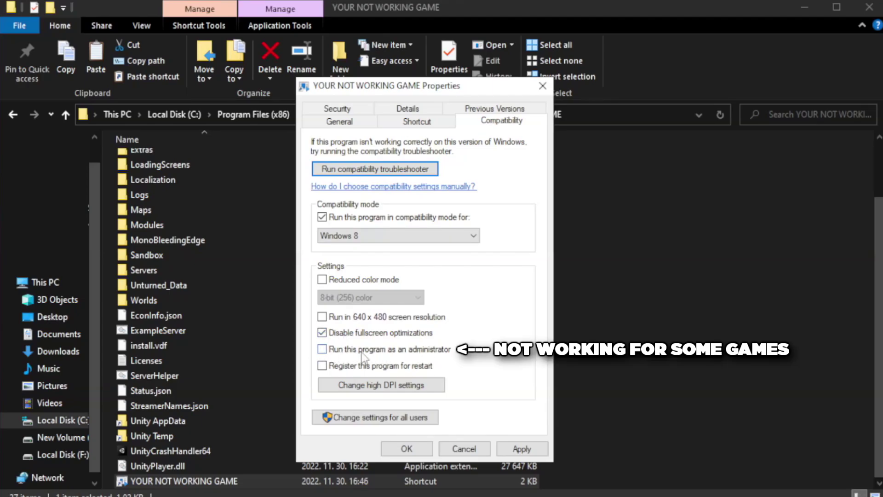
click(347, 355)
click(519, 452)
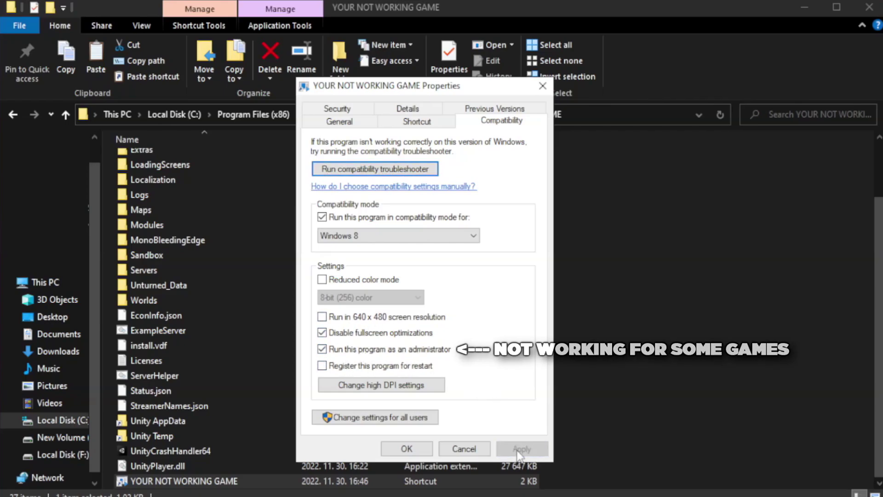
click(405, 448)
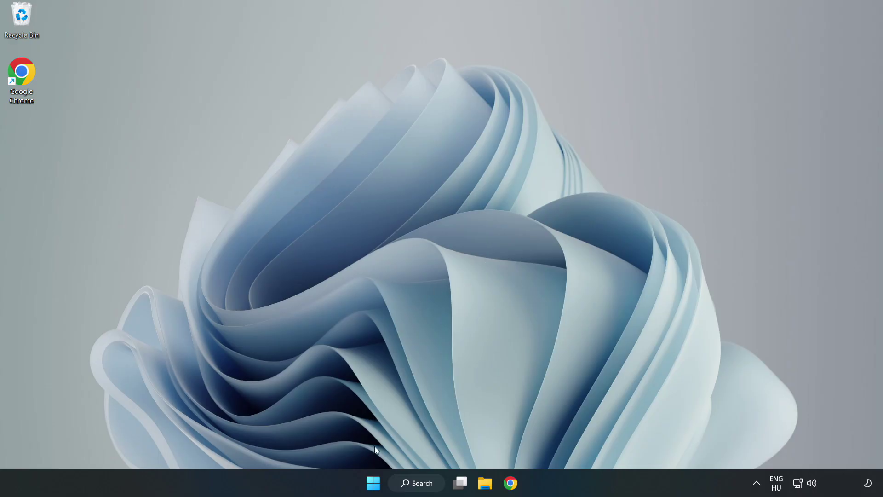
Open Task Manager from the Start right-click menu and show its Startup apps
right_click(373, 485)
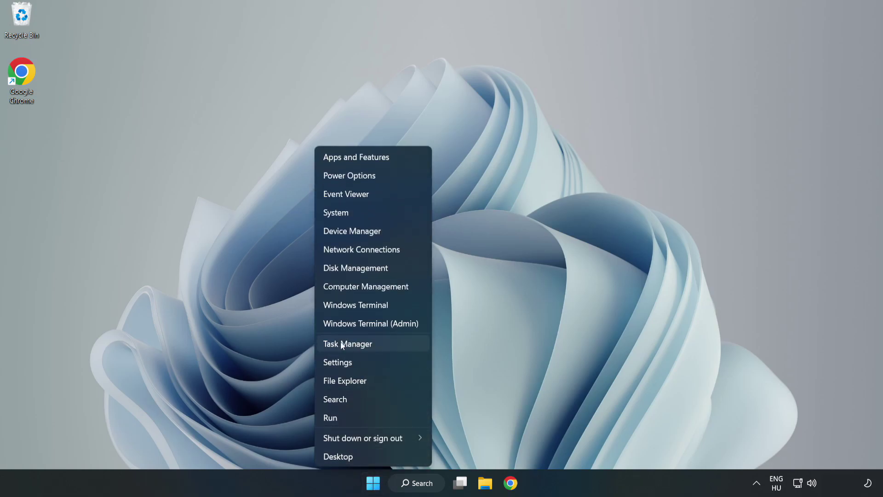
click(372, 343)
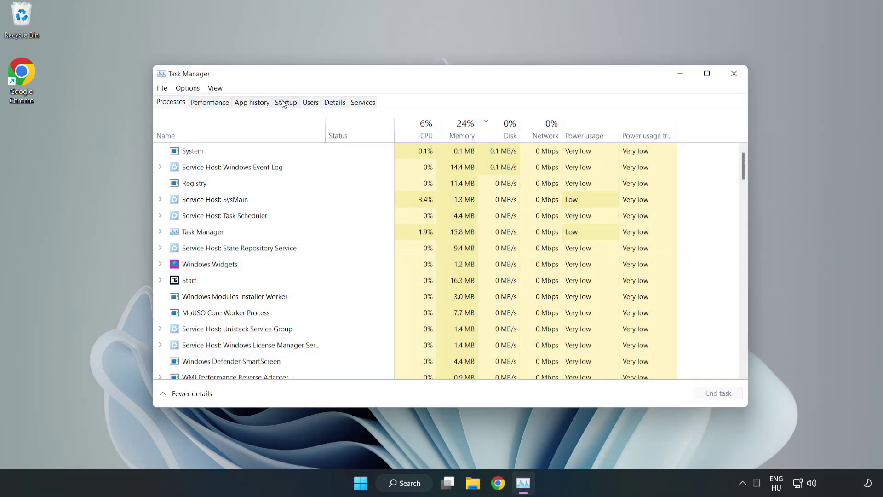
click(287, 105)
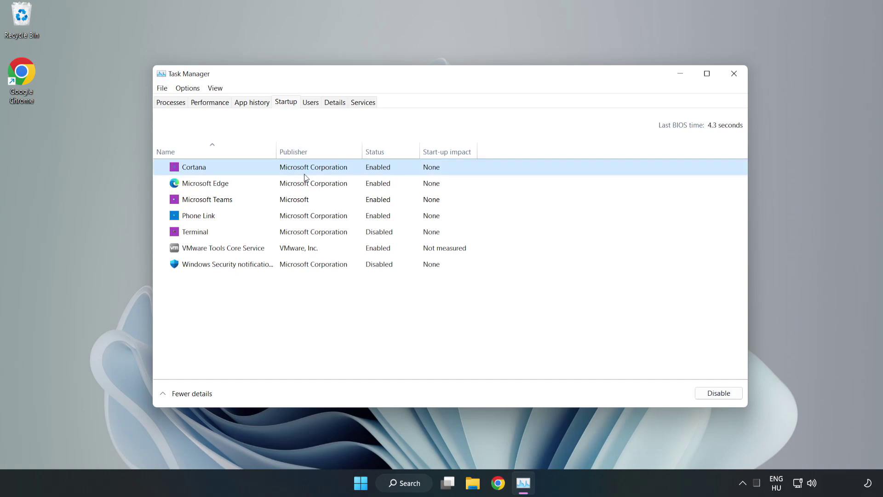
Disable Cortana, Microsoft Edge, Microsoft Teams and Phone Link at startup, then close Task Manager
click(715, 395)
click(381, 181)
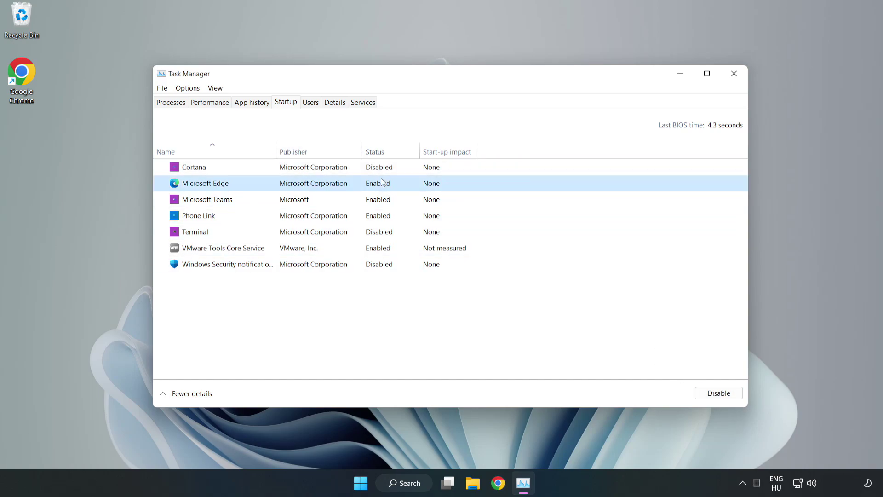
click(714, 394)
click(318, 200)
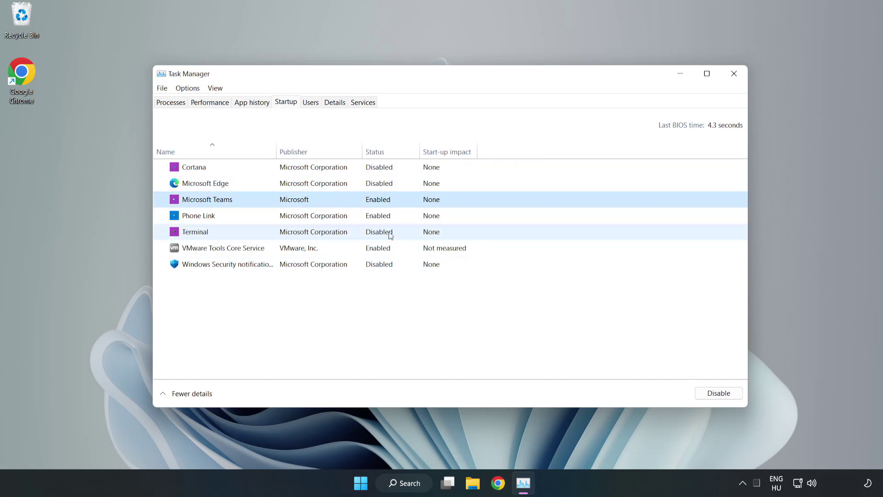
click(715, 395)
click(295, 219)
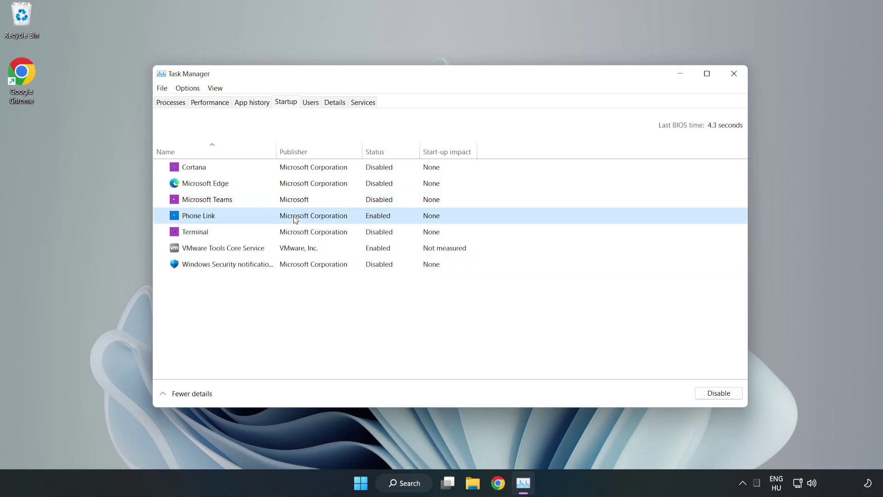
click(735, 397)
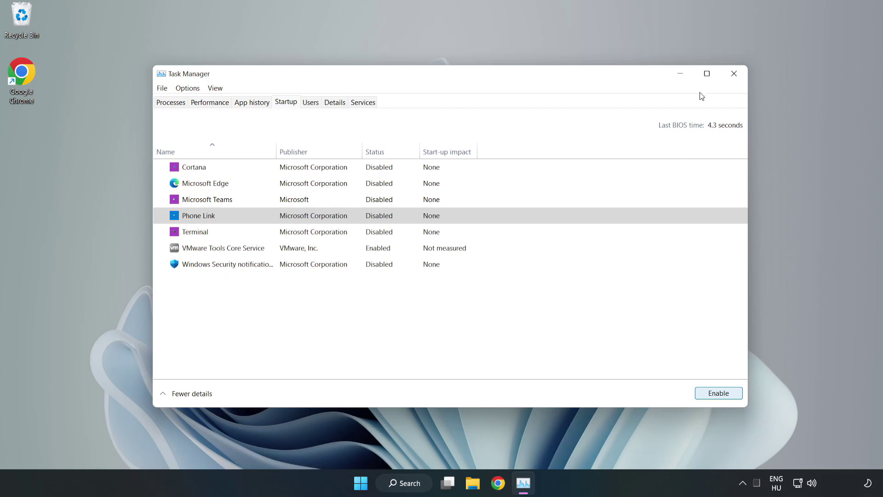
click(734, 74)
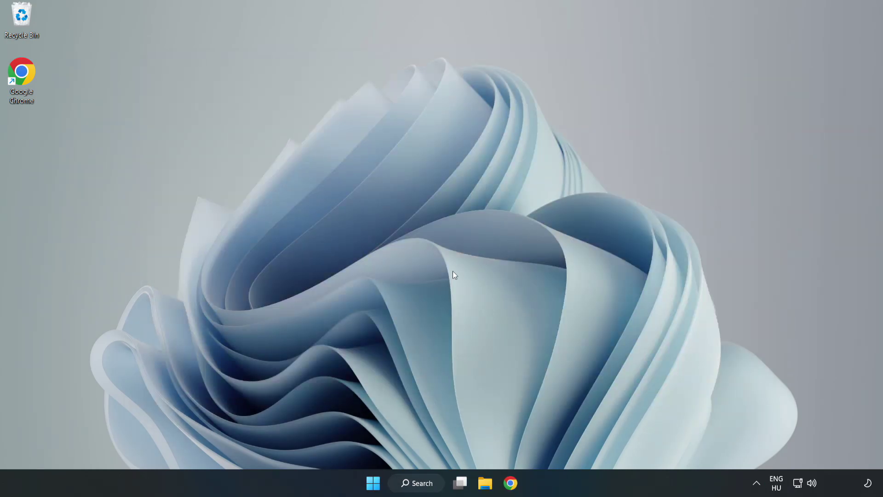
Run sfc /scannow in an administrator Command Prompt and close it once the scan finishes
click(428, 482)
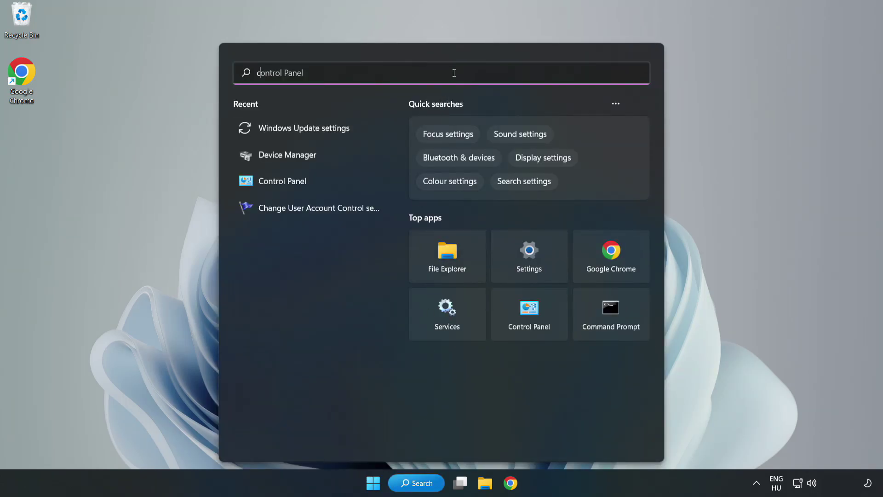
text(cmd)
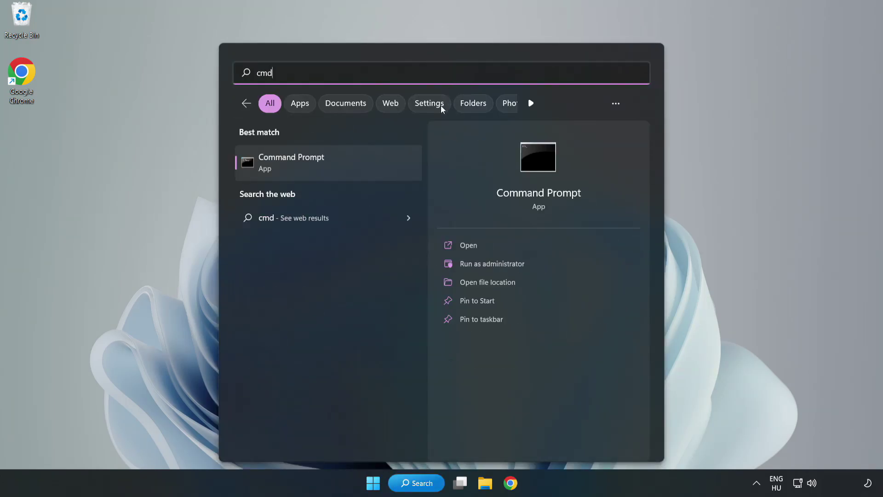
right_click(347, 164)
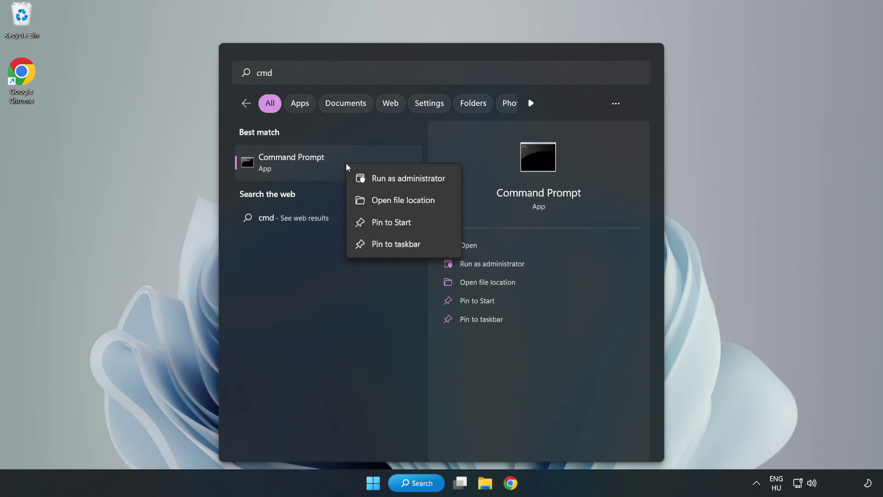
click(382, 179)
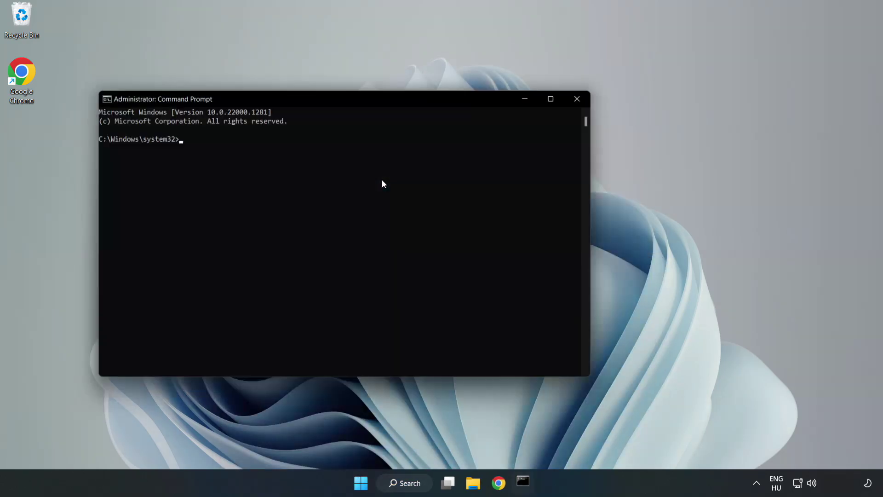
drag(352, 103, 451, 104)
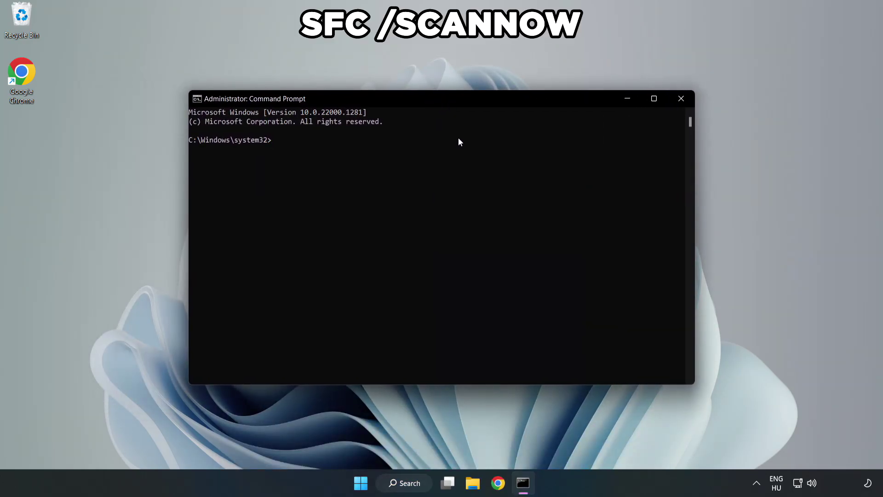
text(sfc /scannow)
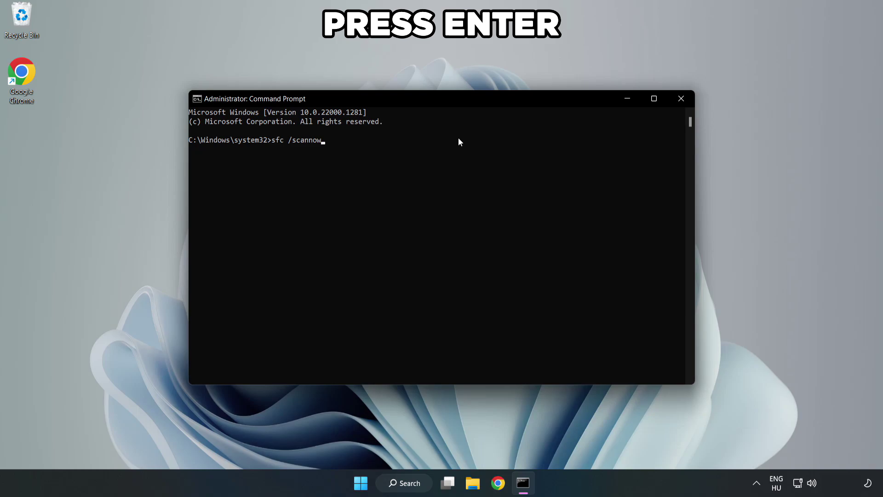
key(Return)
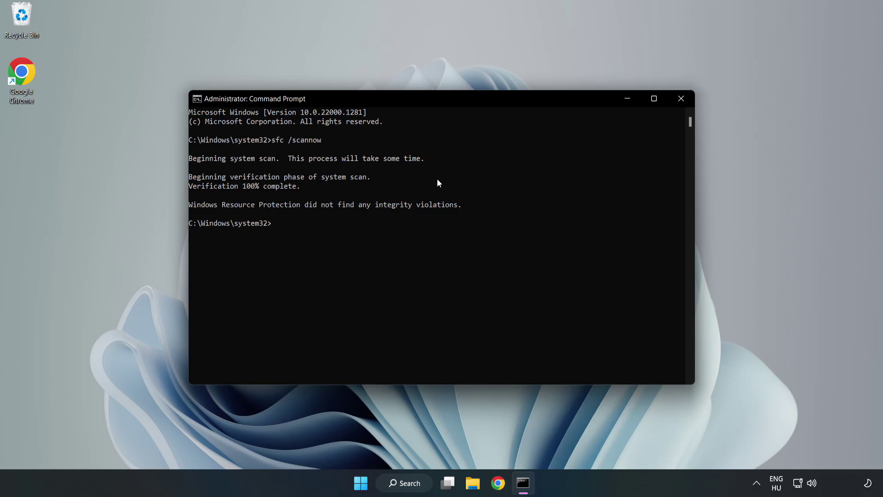
click(679, 101)
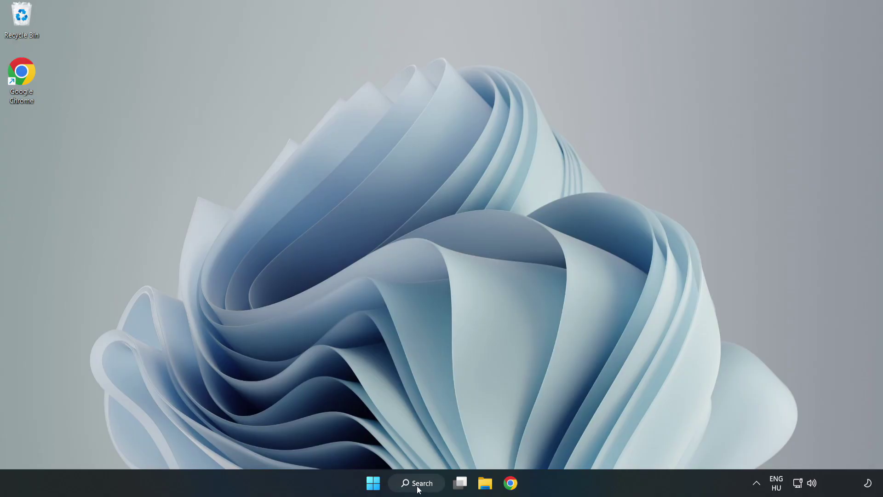
Open Windows Security's Virus & threat protection settings and go to Add or remove exclusions
click(422, 487)
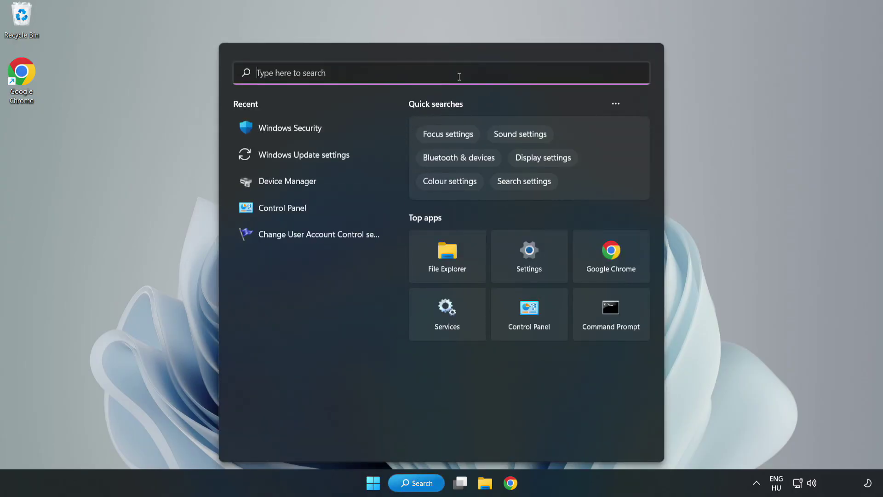
text(secu)
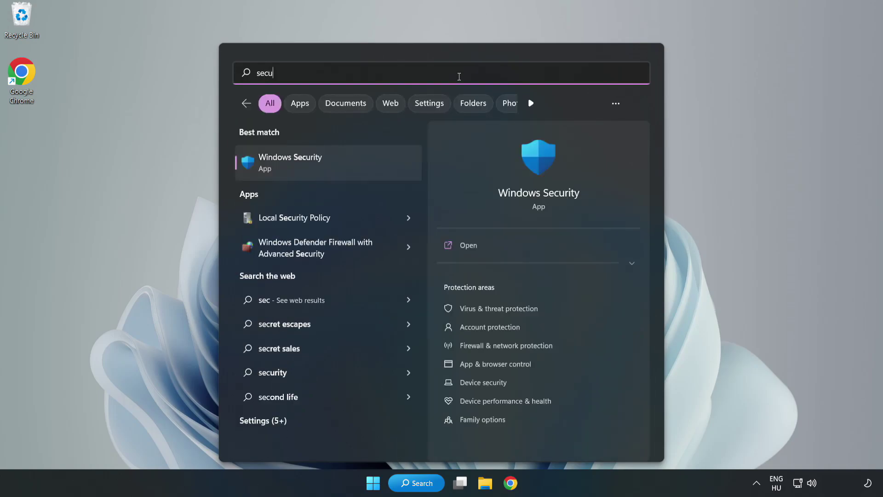
text(rity)
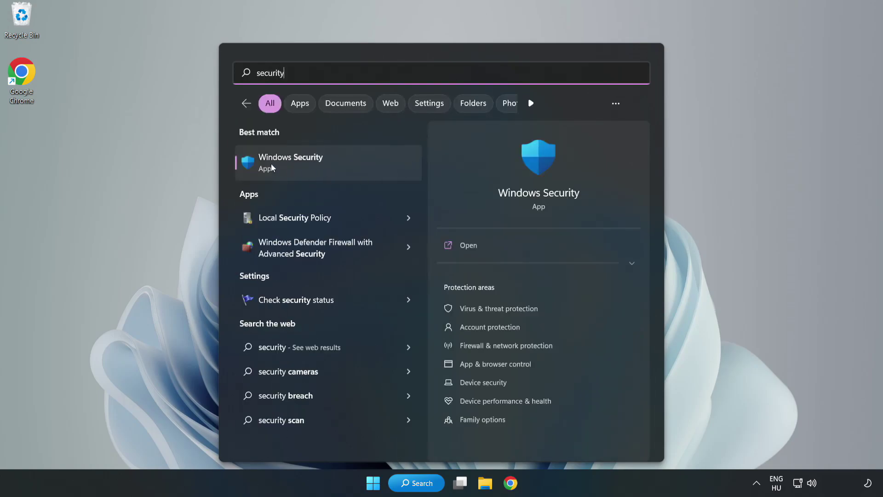
click(320, 170)
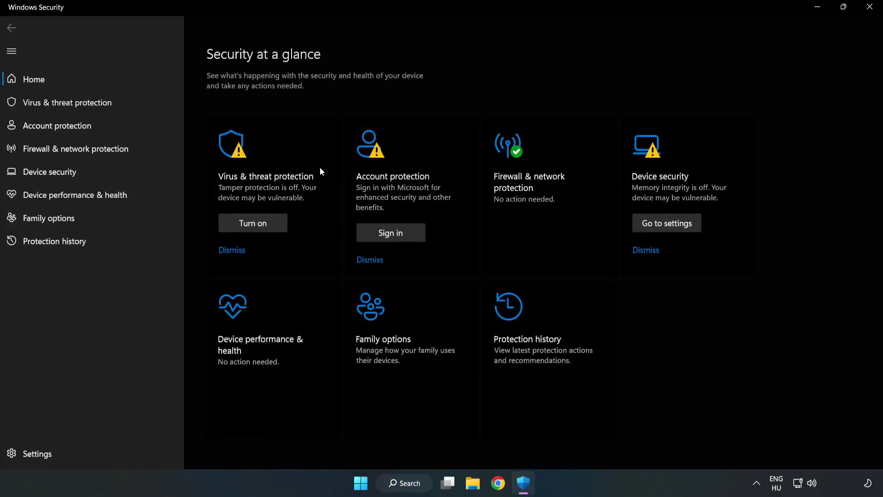
click(57, 106)
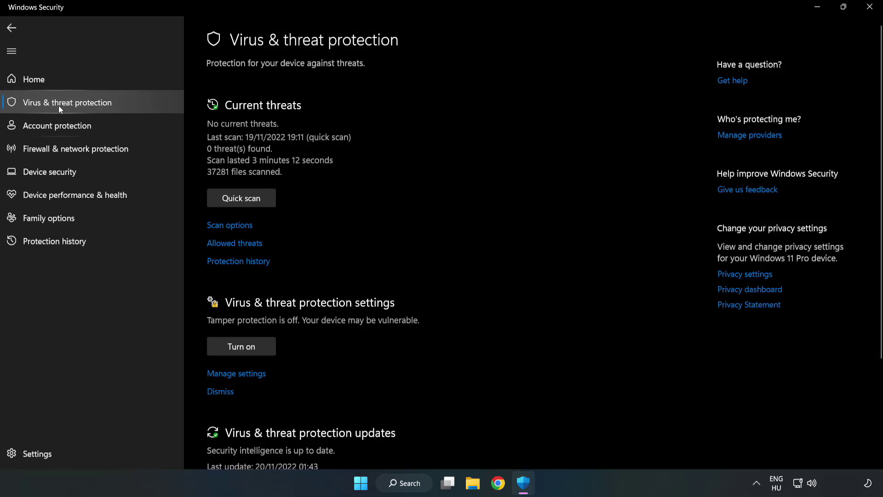
scroll(460, 181, down, 3)
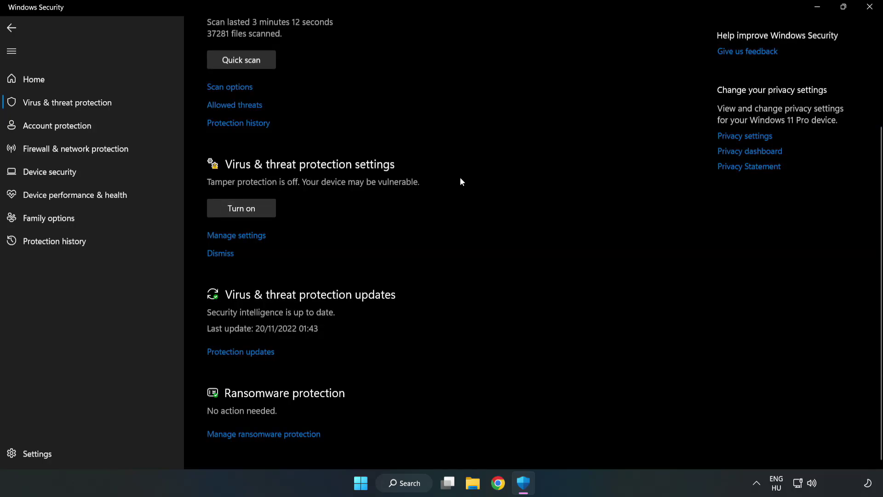
click(241, 238)
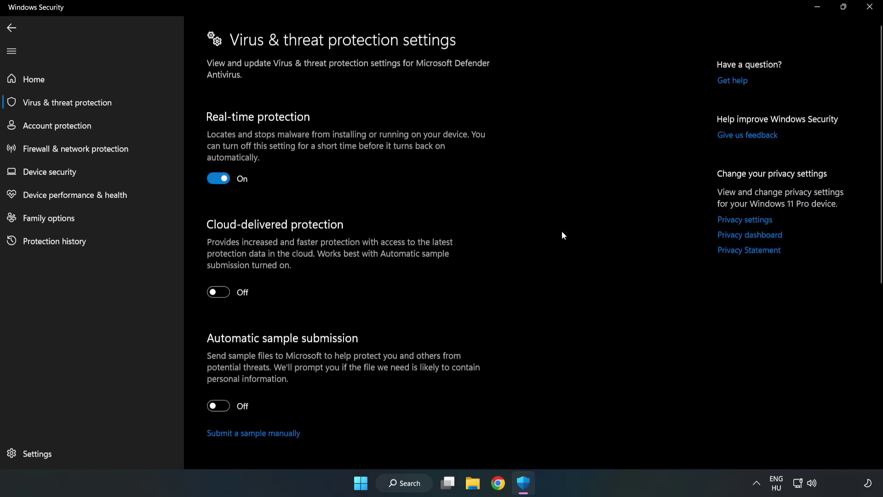
scroll(561, 236, down, 2)
scroll(561, 236, down, 3)
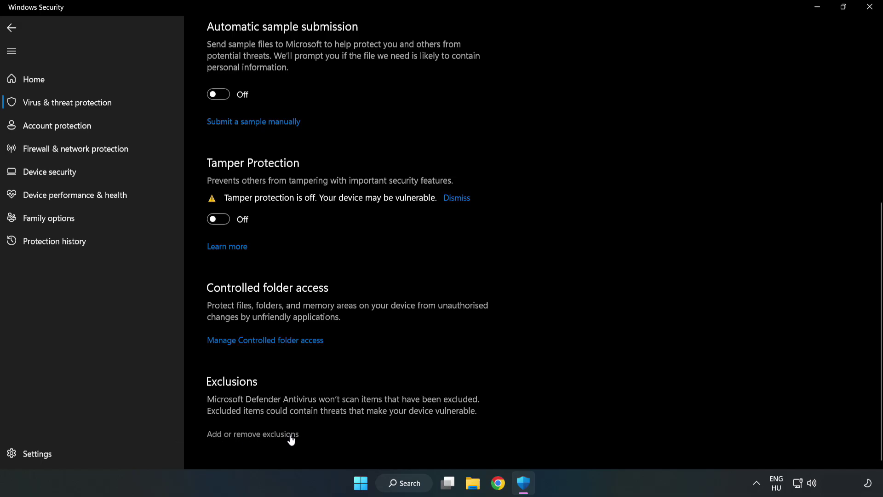
click(260, 434)
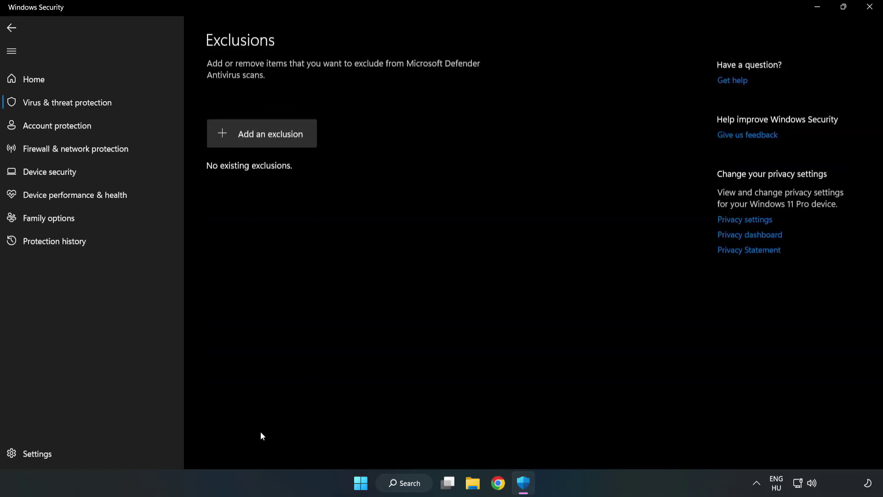
Add a file exclusion using the shortcut in C:\Program Files (x86)\NOT WORKING APP
click(270, 136)
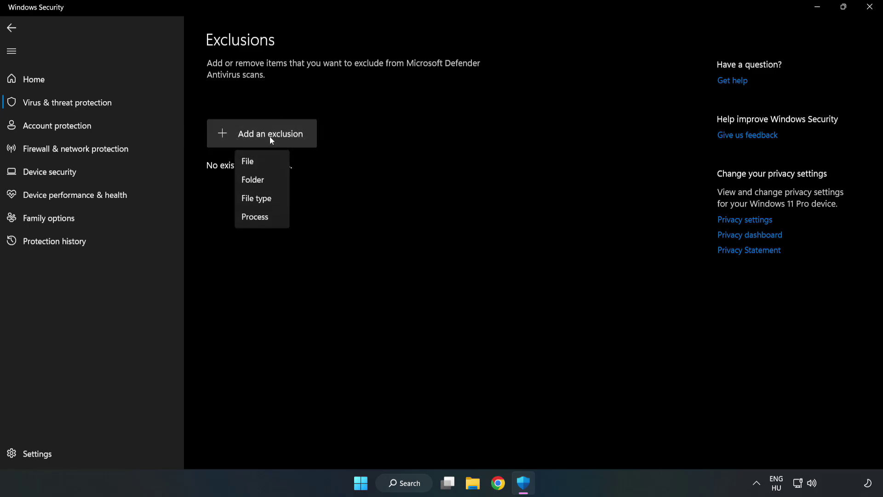
click(250, 162)
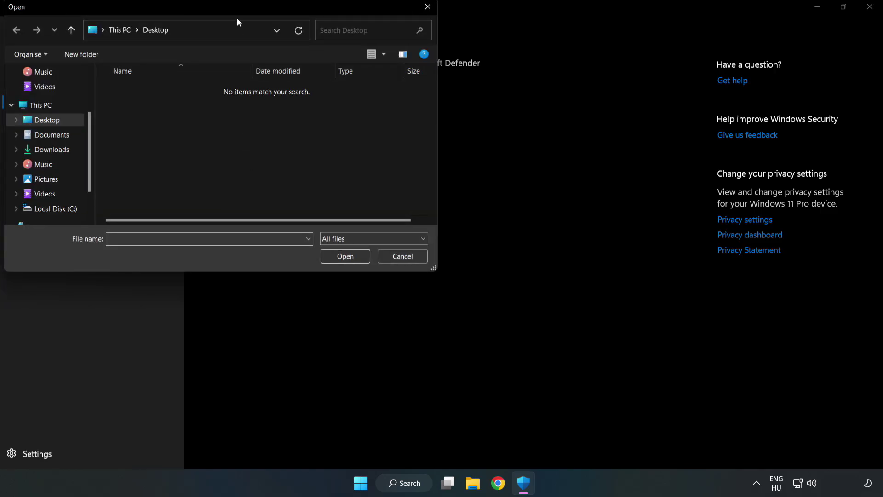
drag(237, 17, 406, 98)
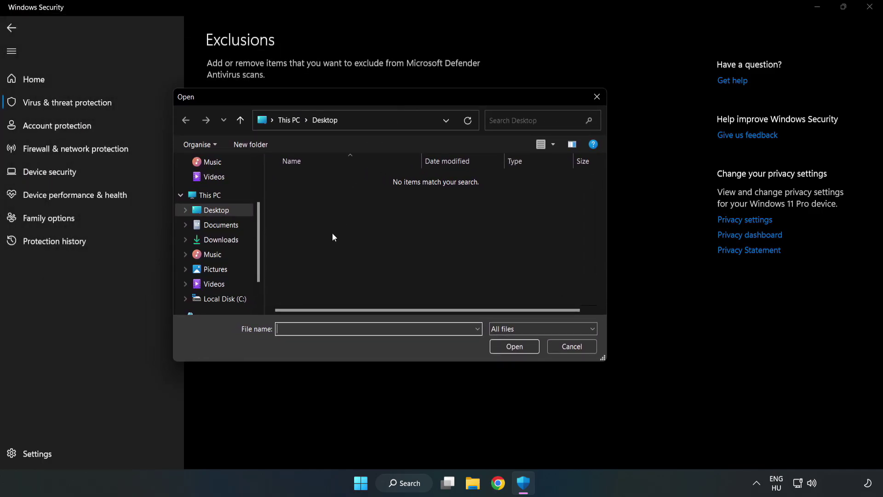
click(227, 298)
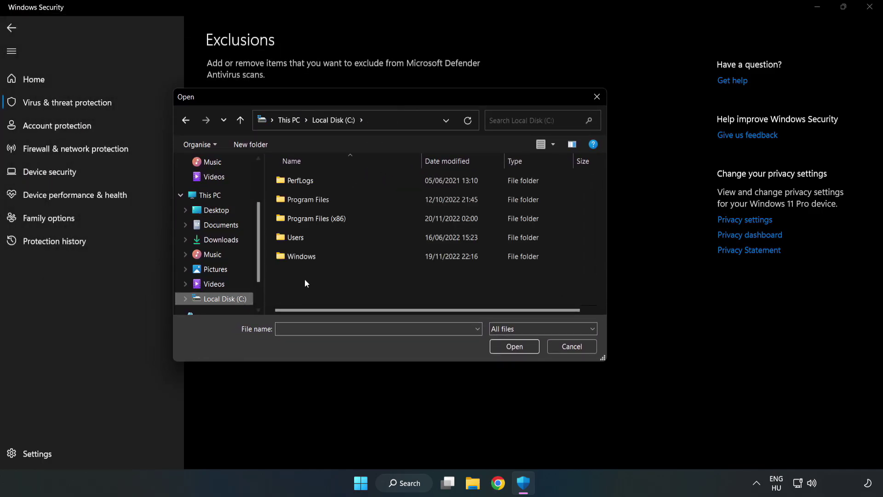
double_click(348, 220)
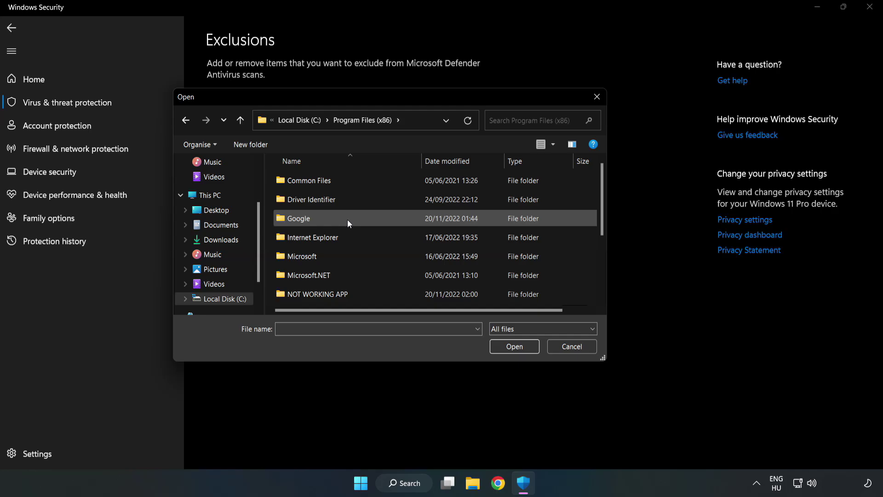
double_click(347, 291)
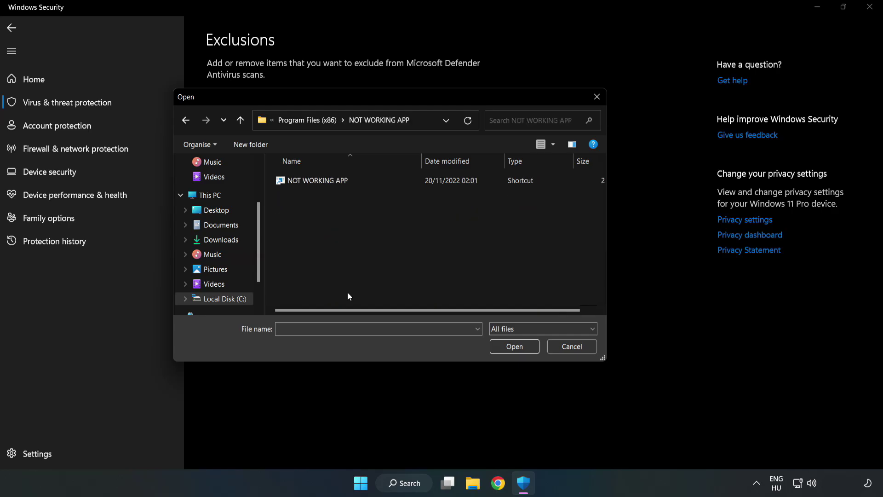
click(311, 181)
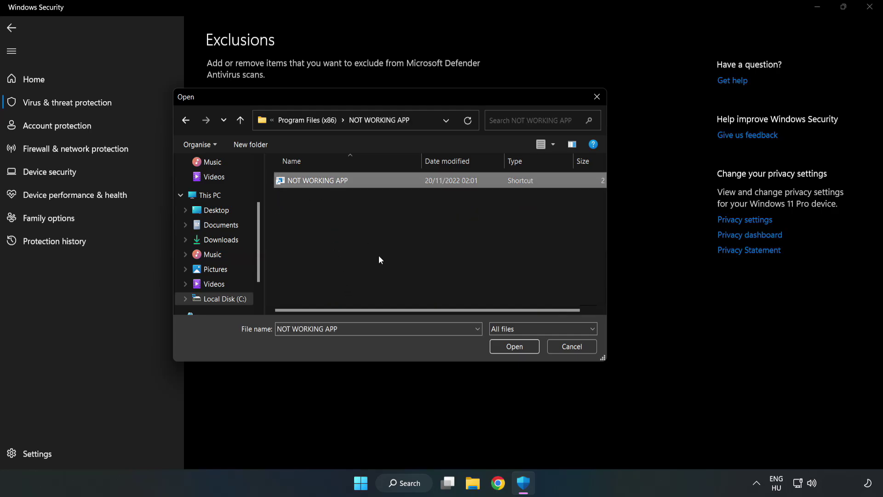
click(514, 348)
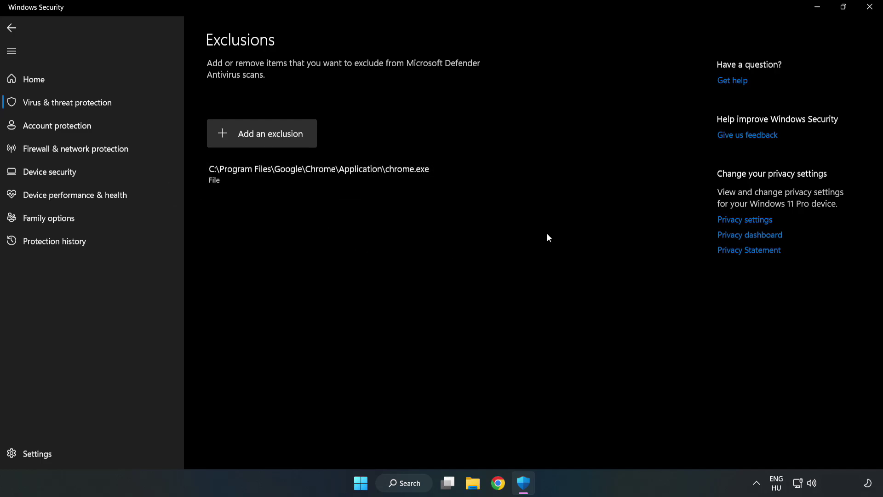
Close Windows Security and bring up the Start menu power options to restart
click(869, 11)
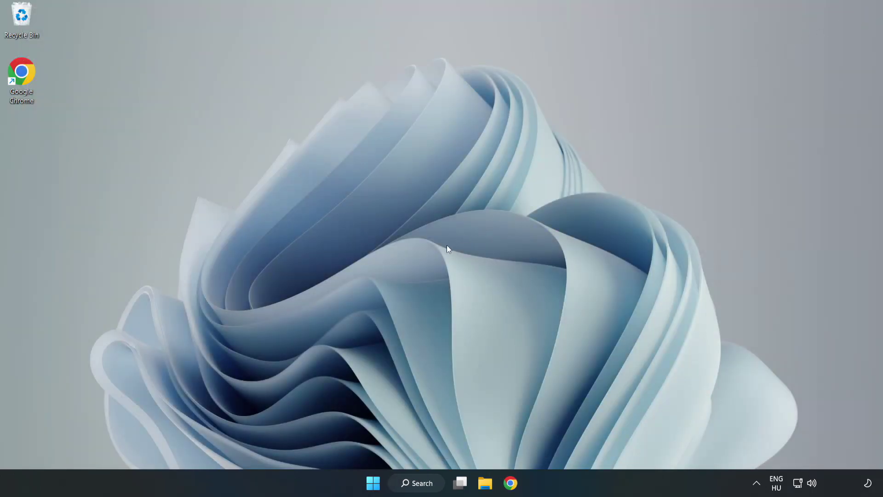
click(372, 483)
click(584, 443)
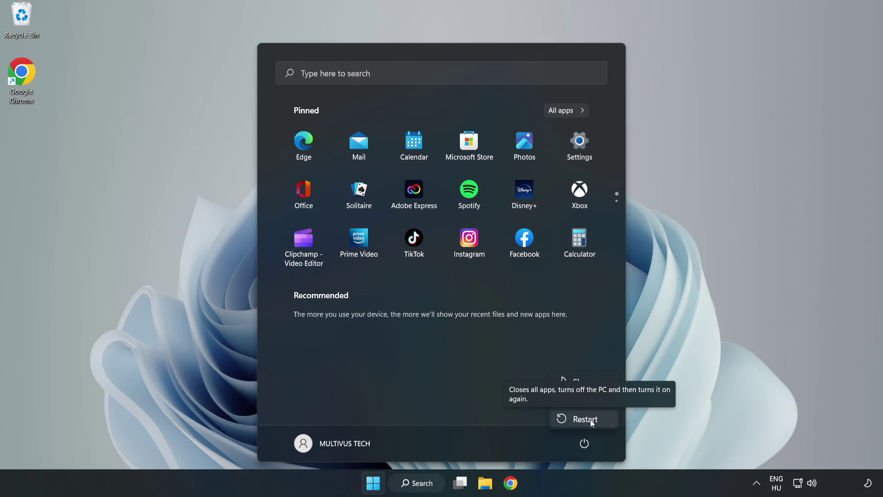